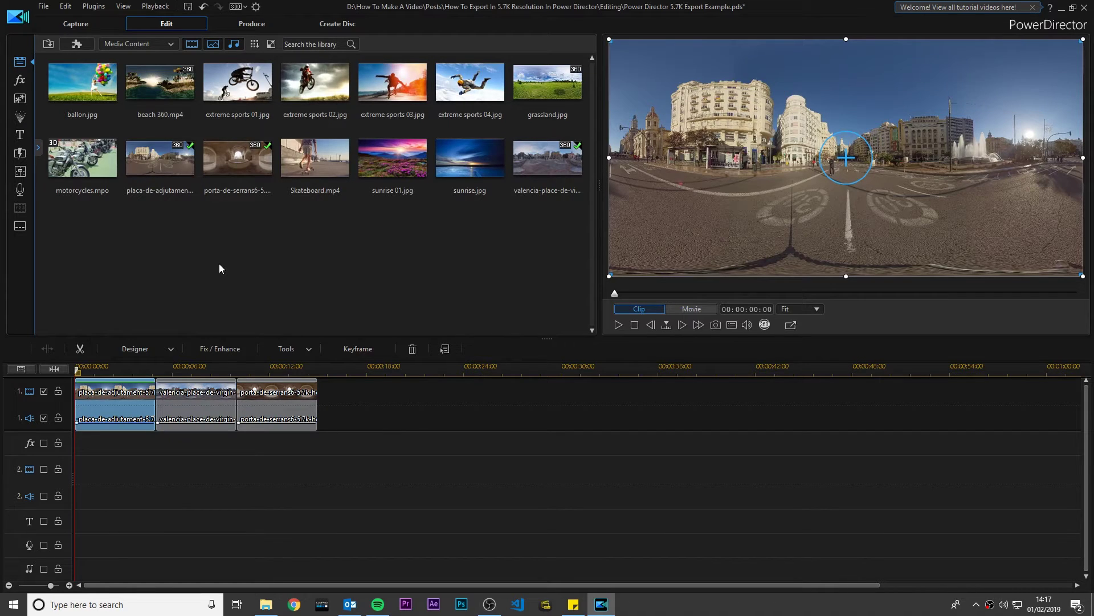
- Check the first timeline clip's file properties, then close the properties window
right_click(125, 397)
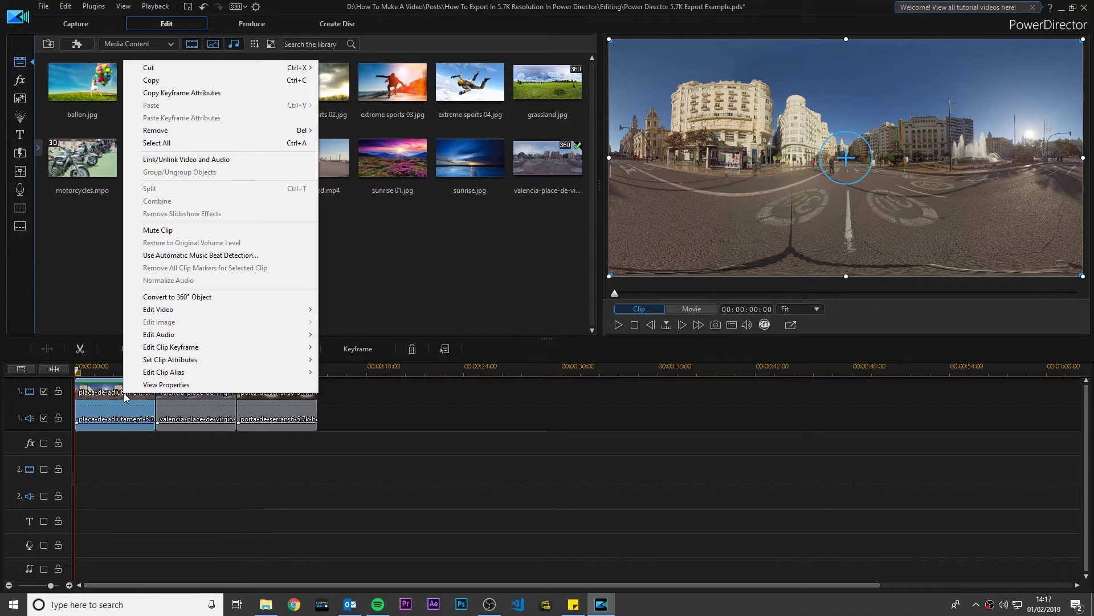
click(144, 384)
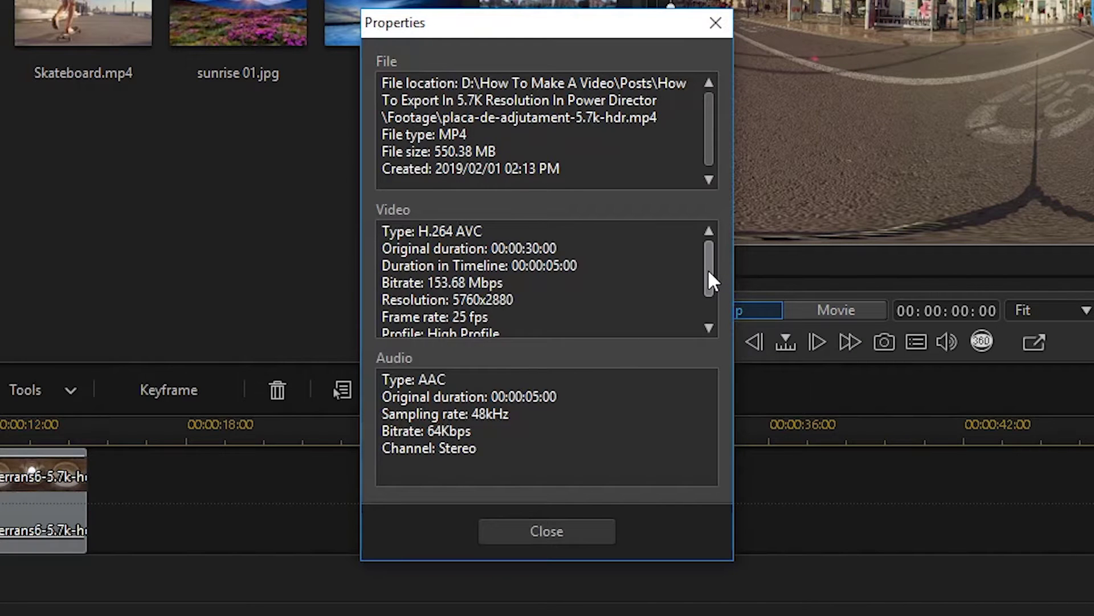
drag(706, 268, 715, 303)
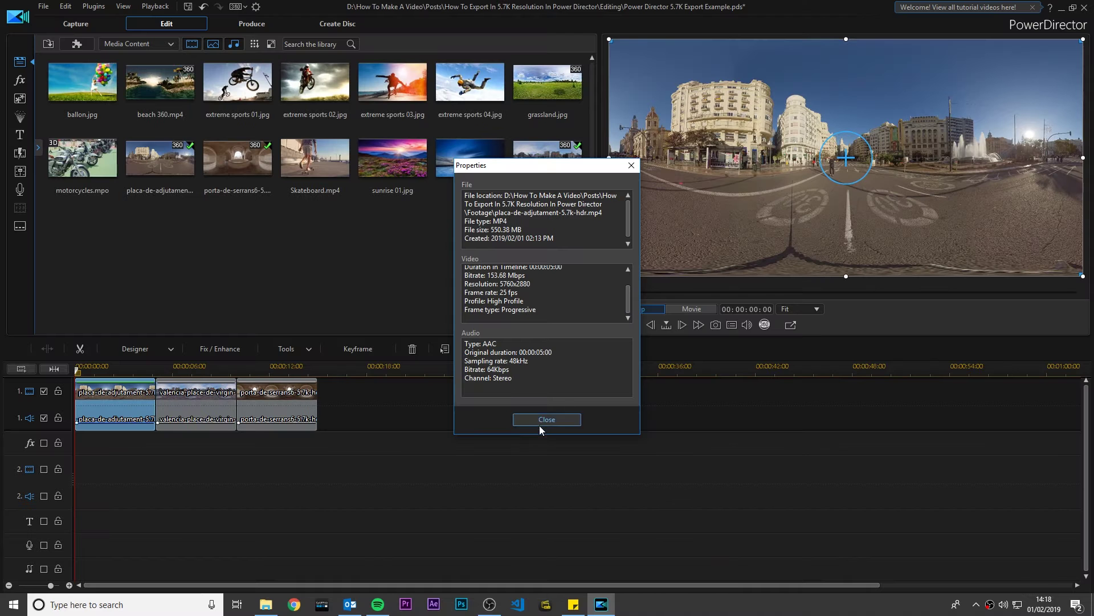
click(539, 422)
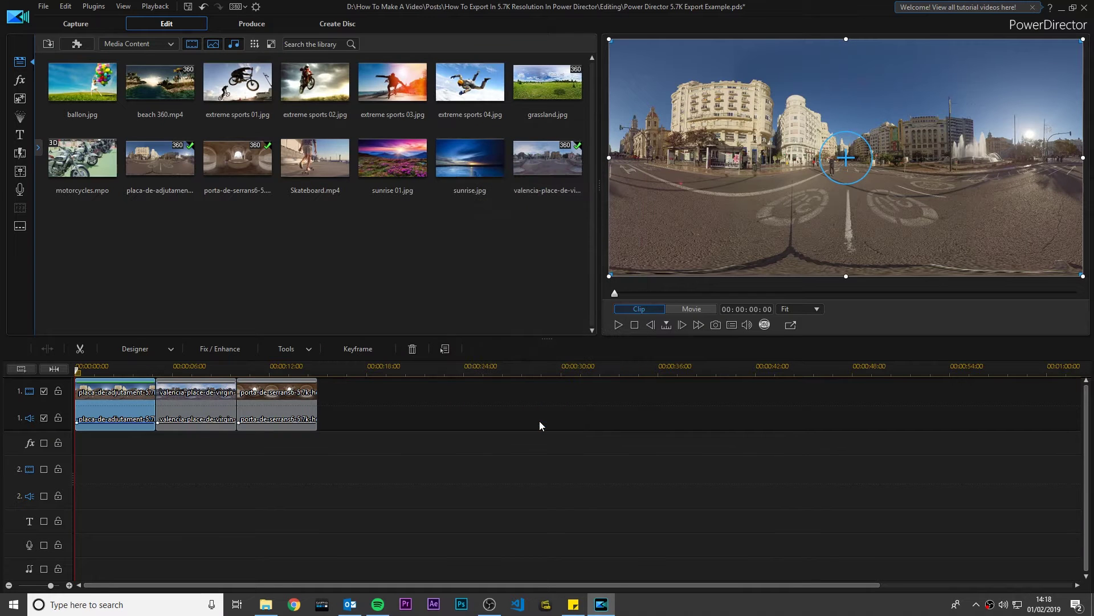
- Create a custom profile 'MPEG-4 5760 x 2880/25p (150 Mbps)', described 'Highest quality video for 5.7K resolution'
click(263, 27)
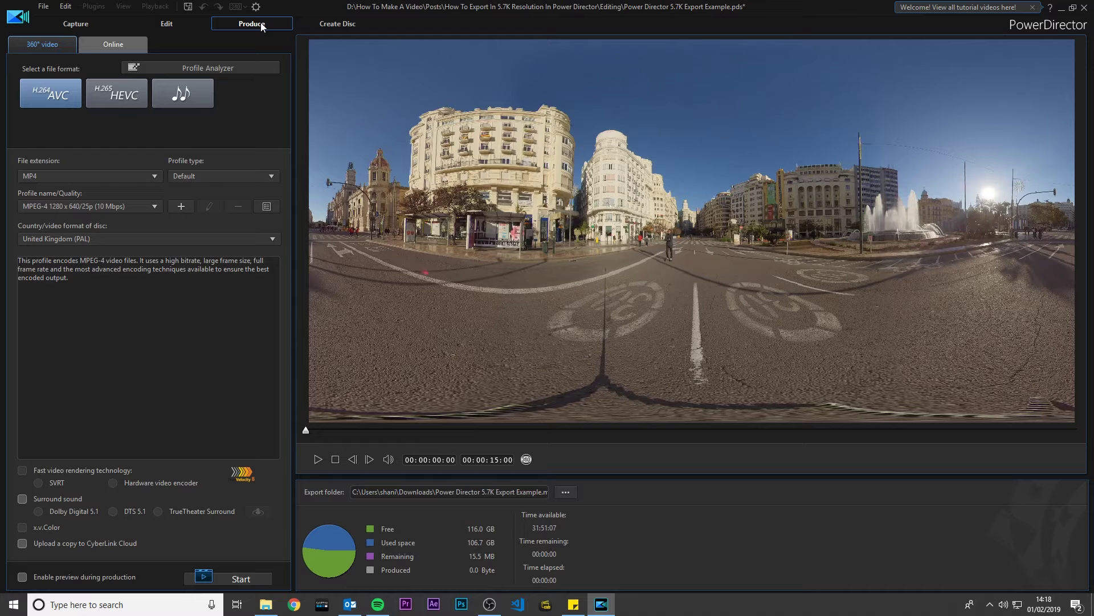
click(185, 204)
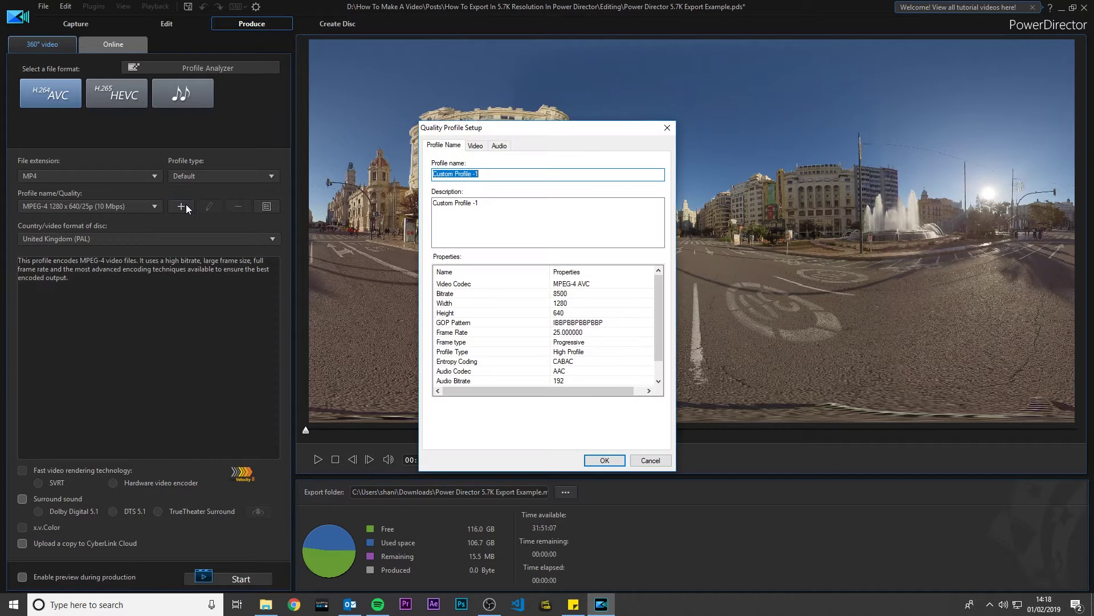
text(MPEG)
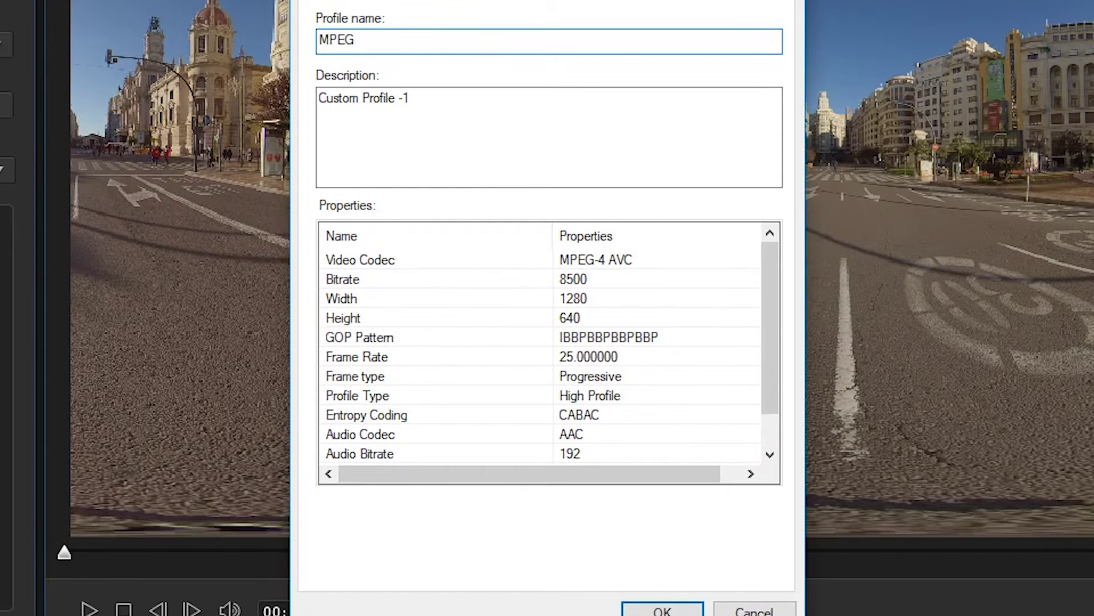
text(-4 5760 x 2880/)
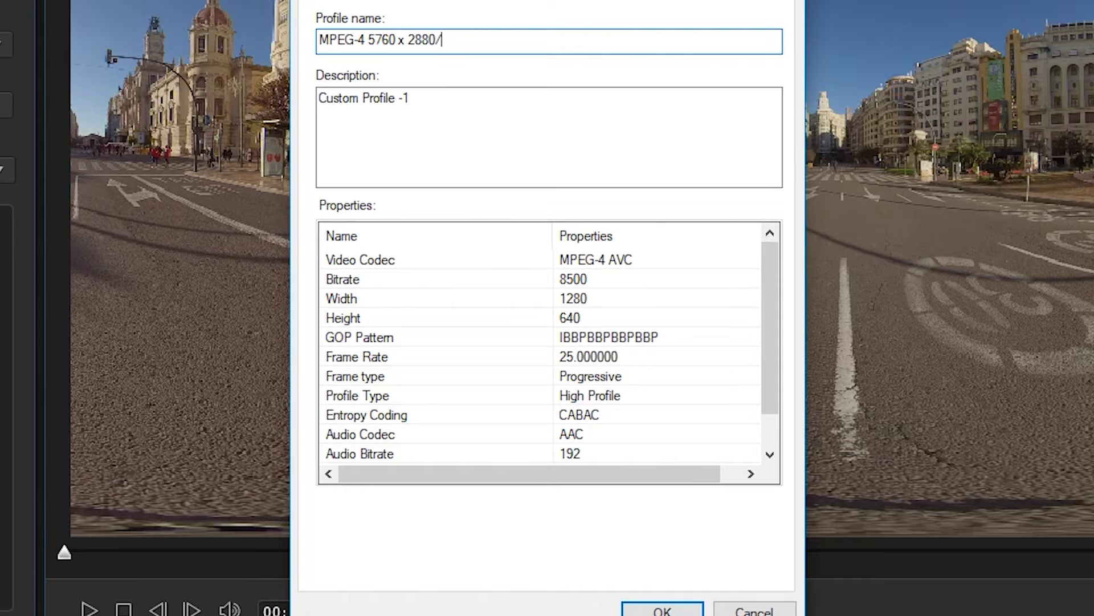
text(25p (150 Mbps)
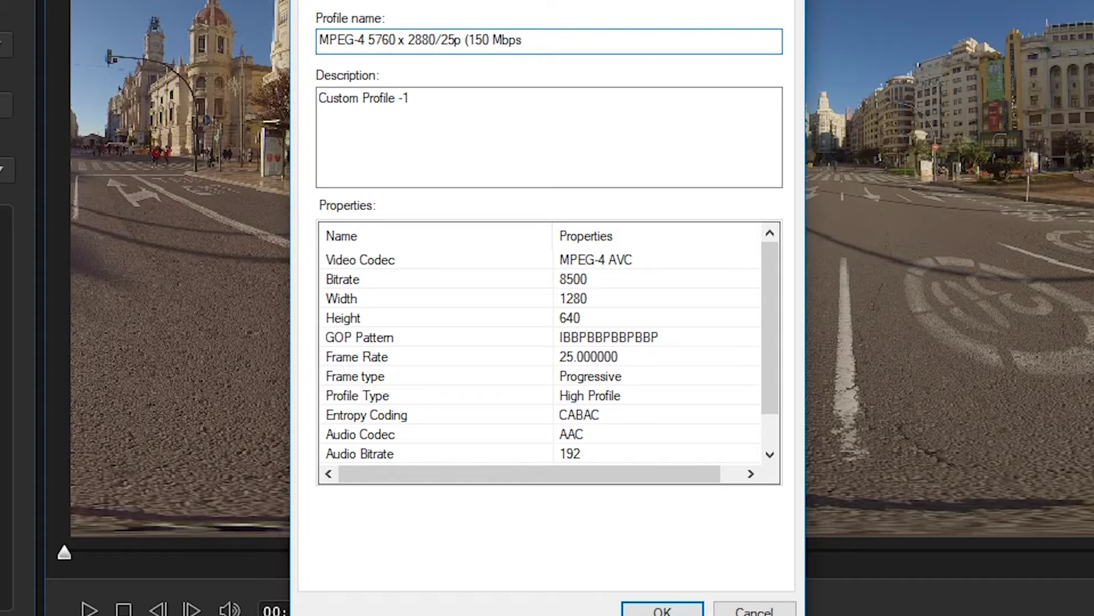
text())
click(437, 110)
drag(437, 110, 254, 110)
text(H)
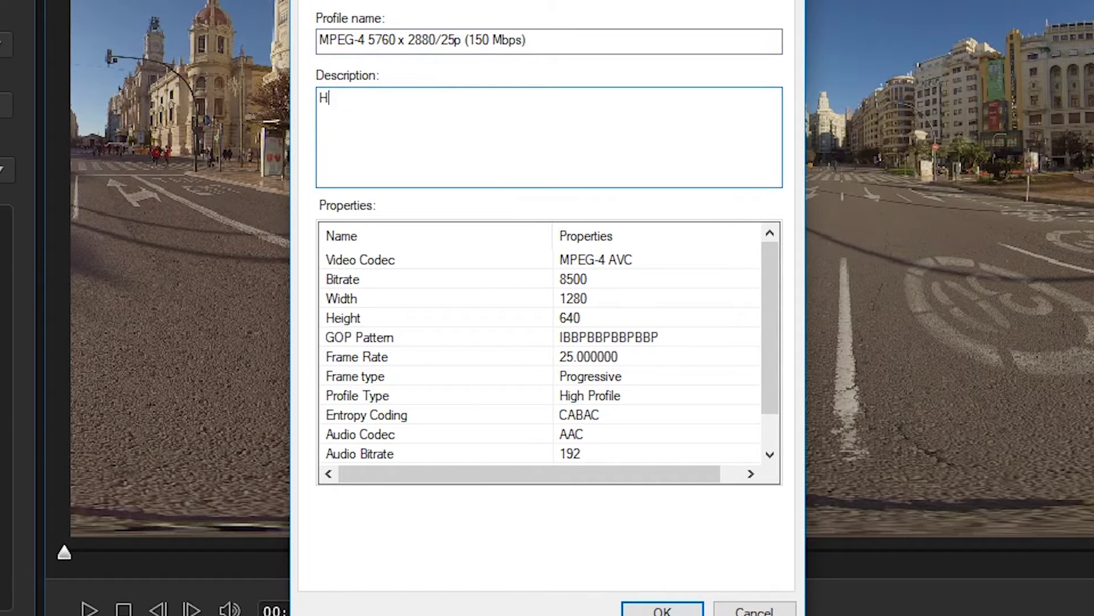
text(ighest quality video for 5.7K)
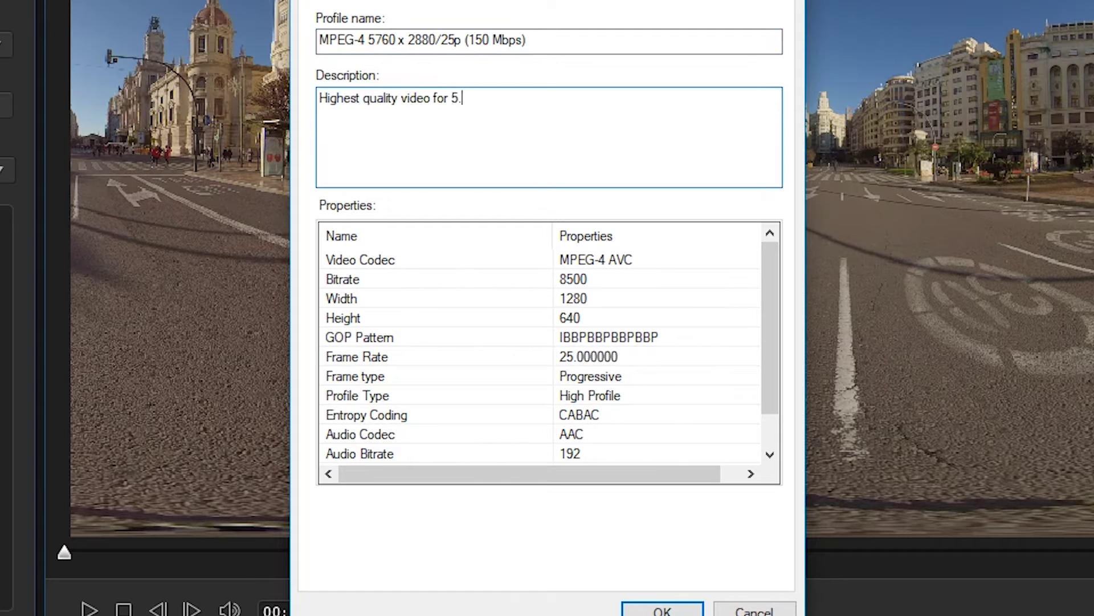
text( resolution)
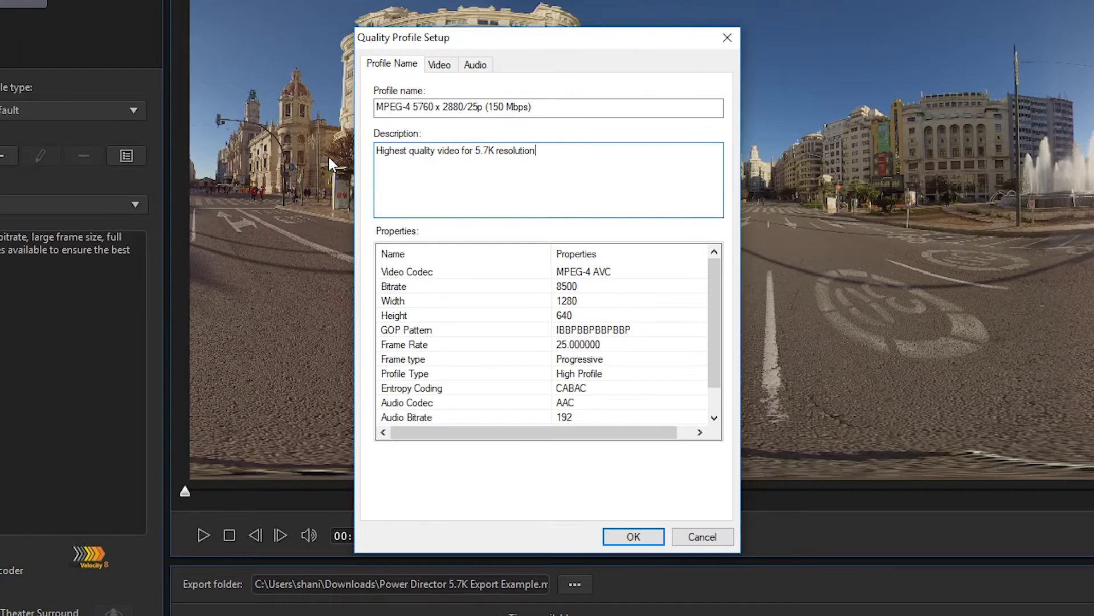
- Set the profile's video resolution to 4096 x 2048 and average bitrate to 150000 Kbps, then save it
click(439, 66)
click(423, 103)
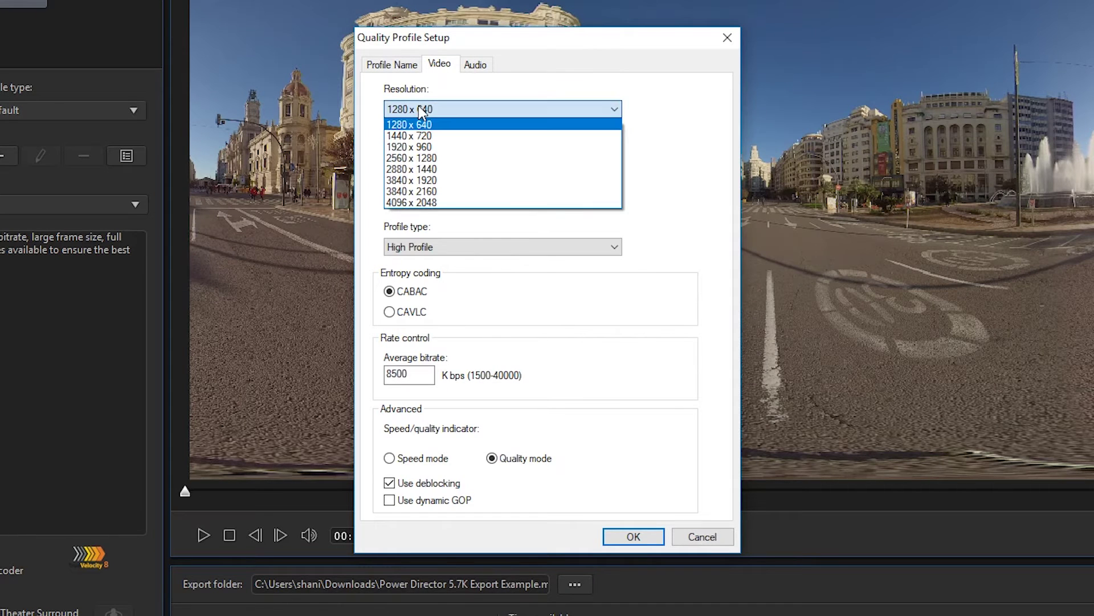
click(424, 208)
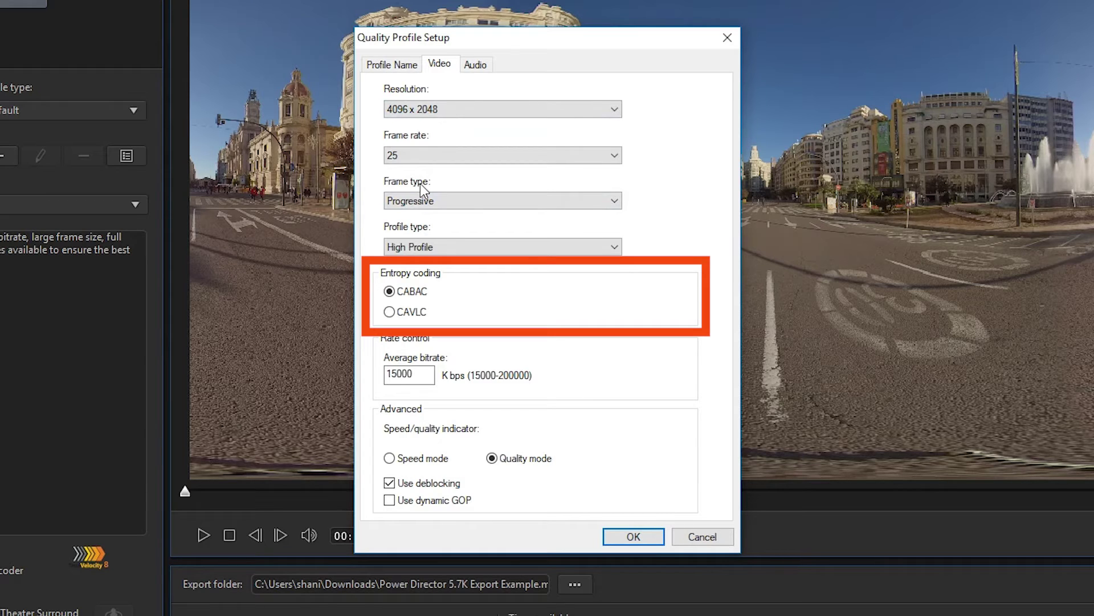
click(398, 375)
text(0)
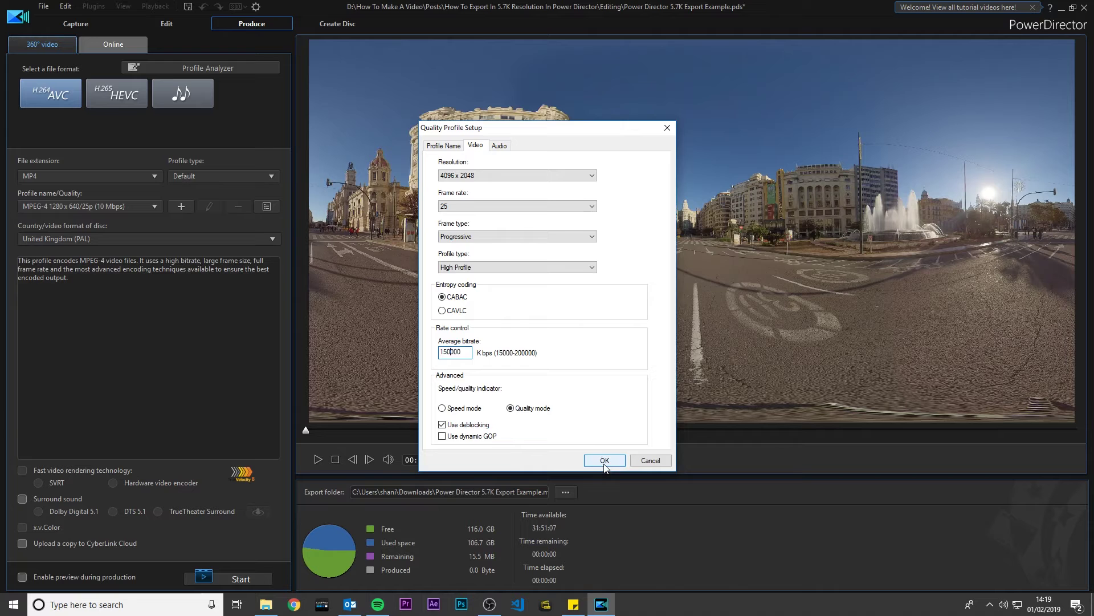
click(633, 538)
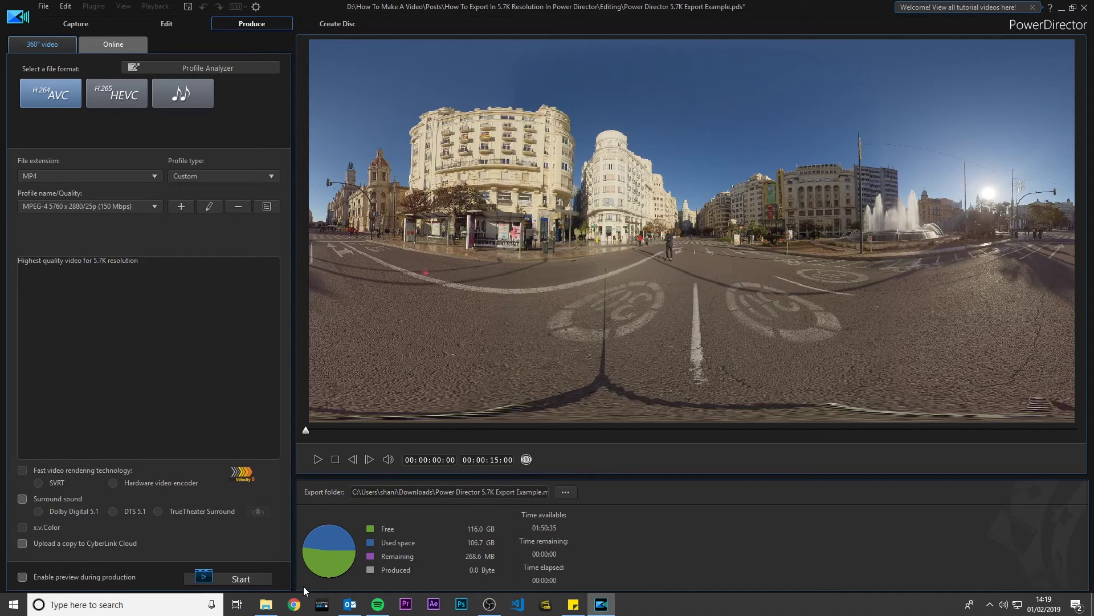
- In File Explorer, go to C: > Users > your profile folder and show hidden items
click(269, 603)
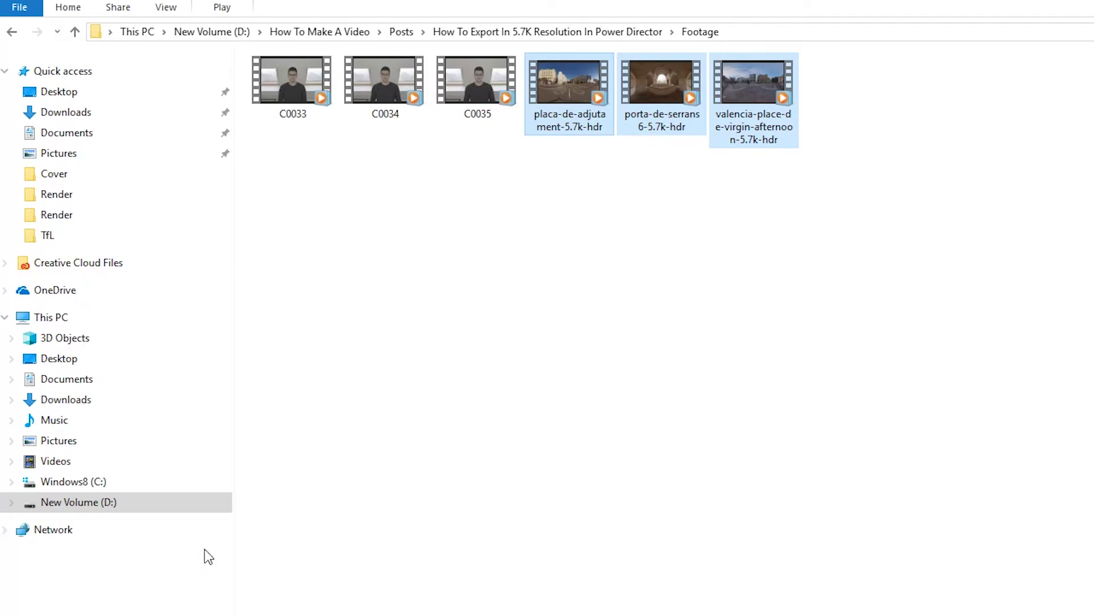
click(159, 486)
double_click(280, 212)
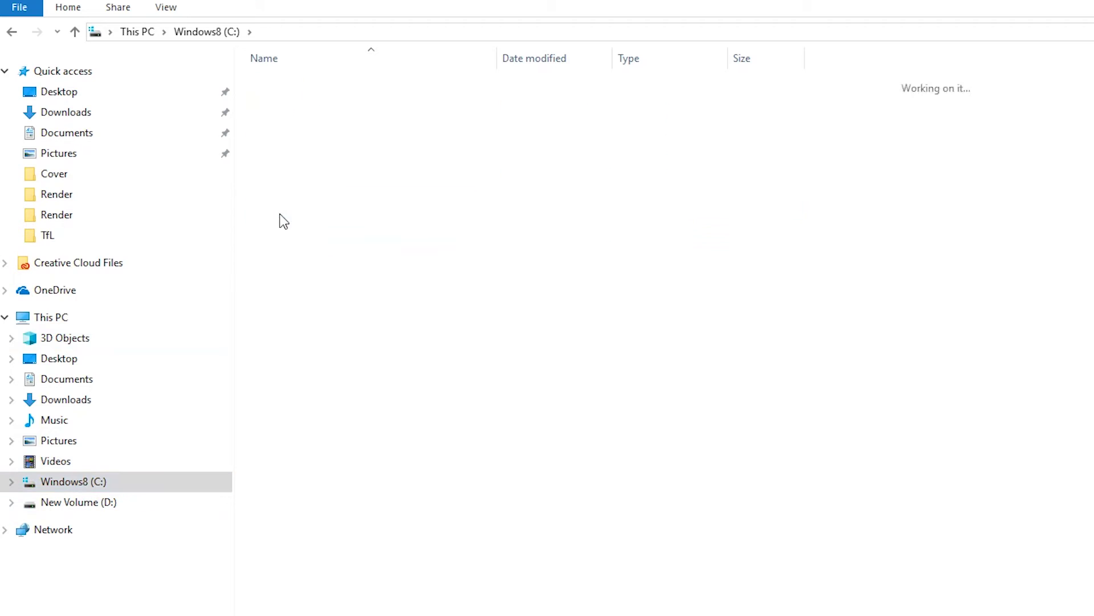
click(299, 122)
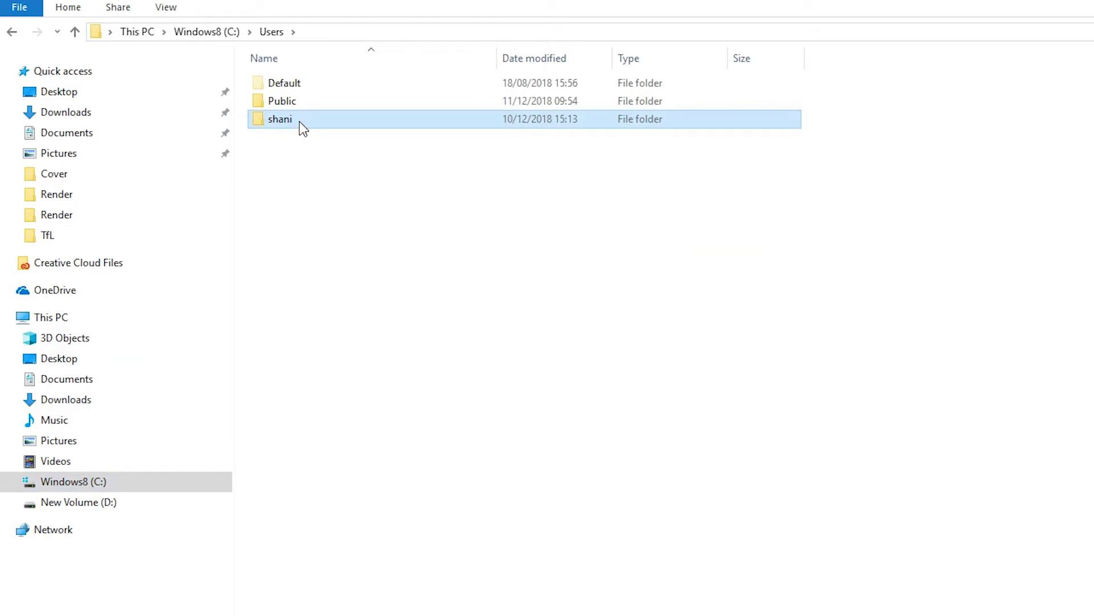
double_click(299, 121)
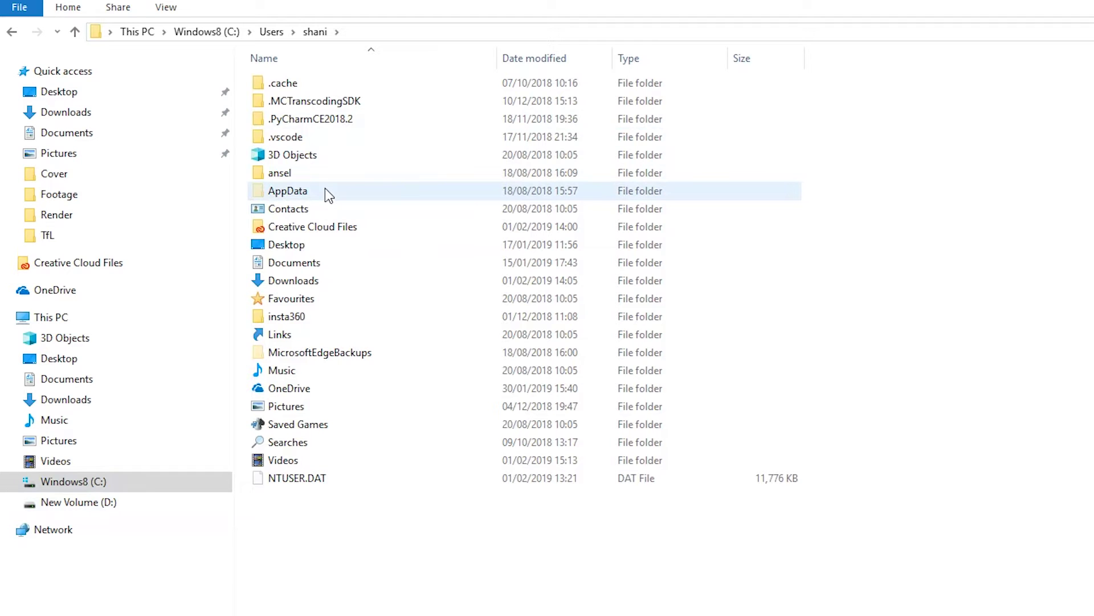
click(167, 9)
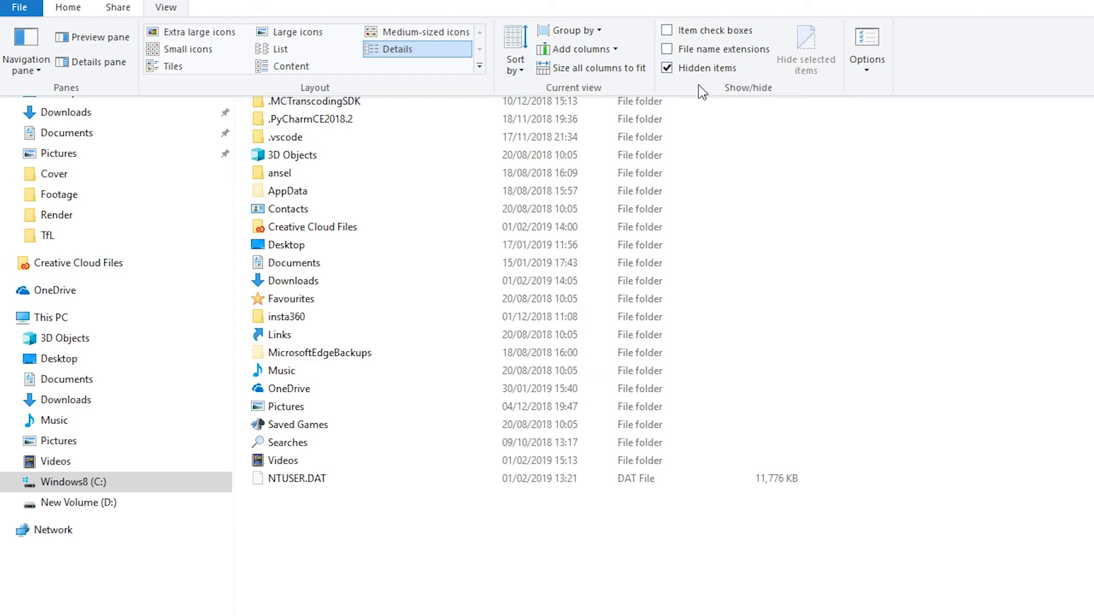
- Browse AppData\Roaming\CyberLink\PowerDirector\17.0\UserConfigure and open the Profile file's context menu
click(300, 195)
double_click(299, 195)
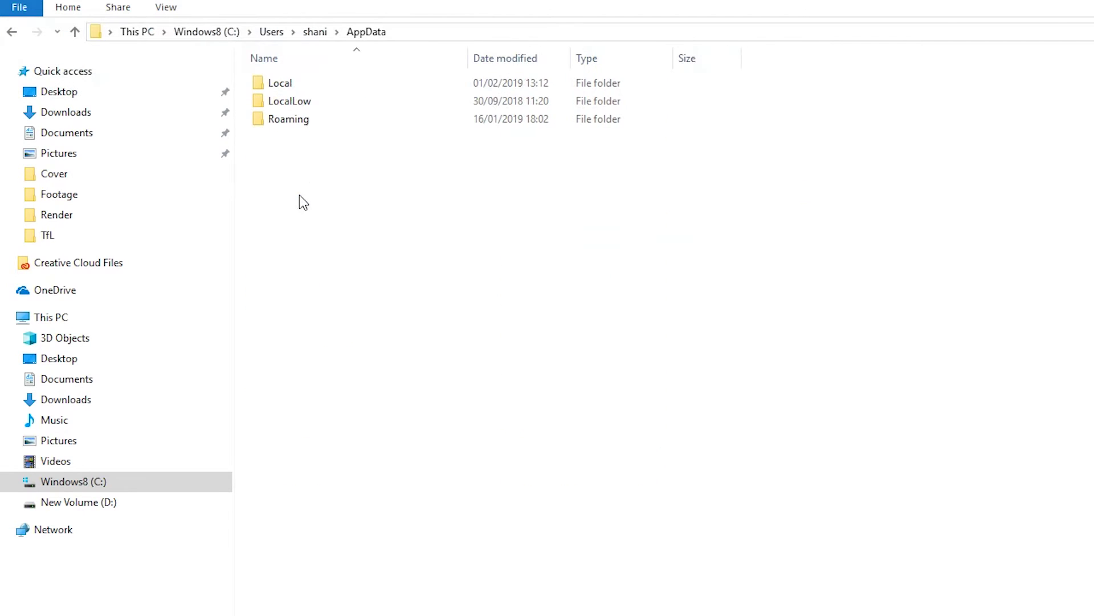
double_click(295, 122)
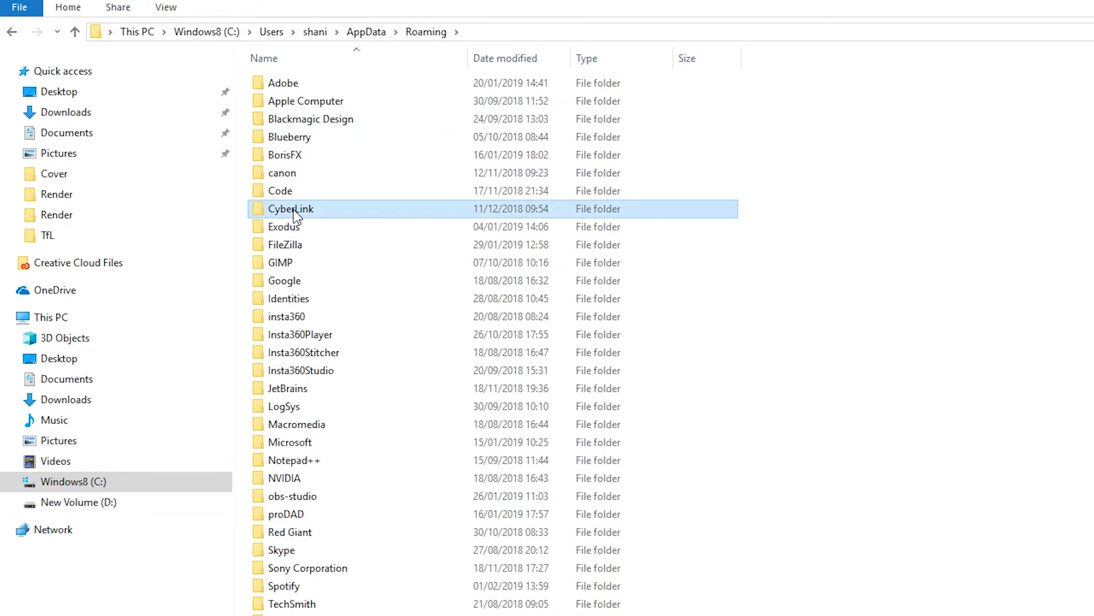
double_click(294, 210)
double_click(298, 105)
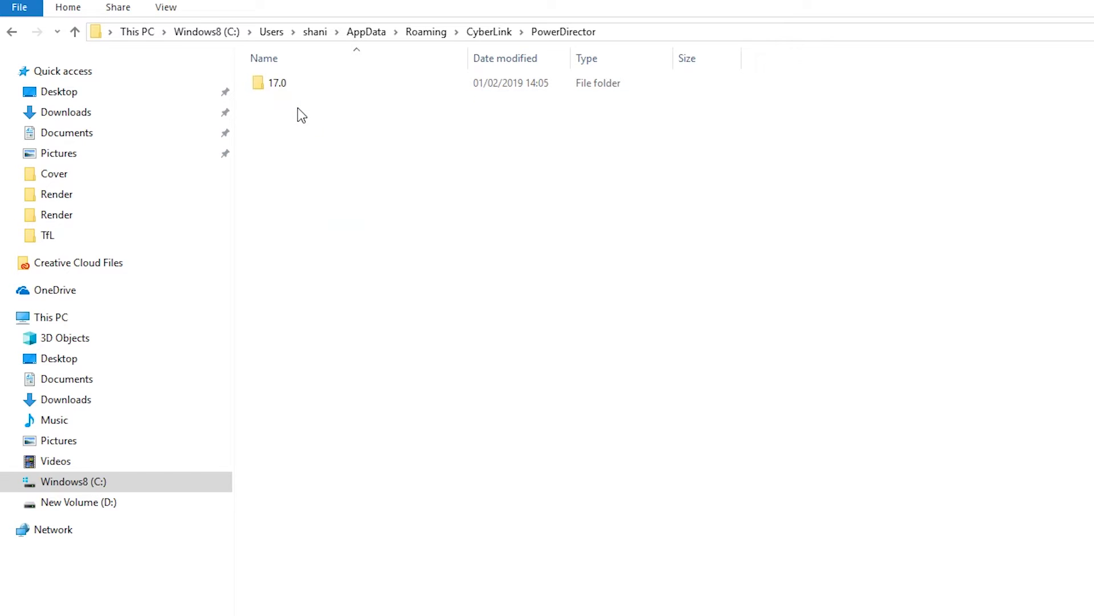
double_click(296, 89)
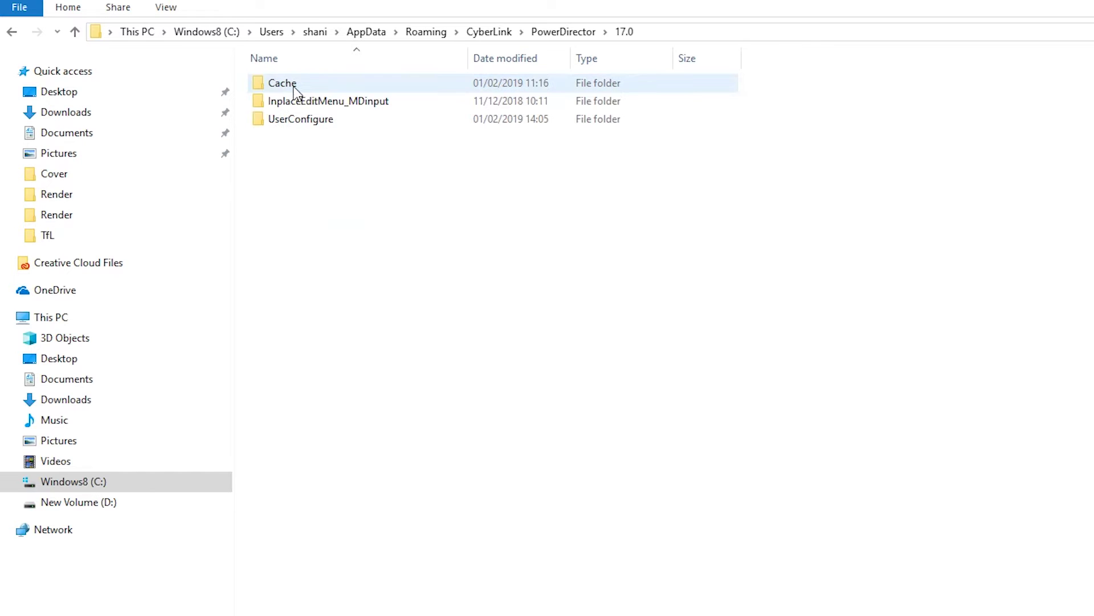
double_click(288, 123)
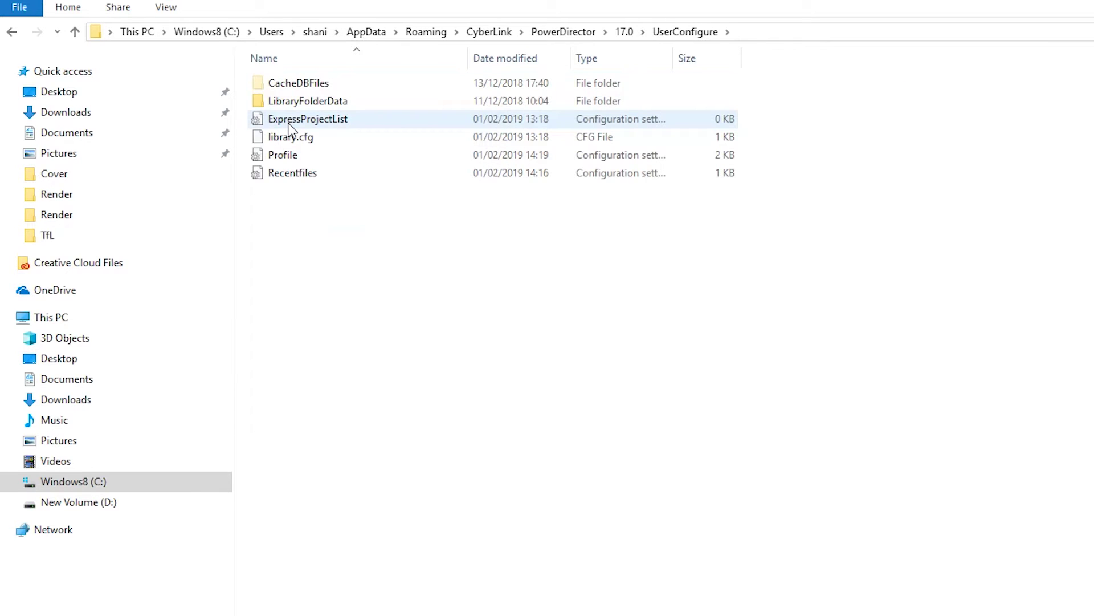
right_click(285, 155)
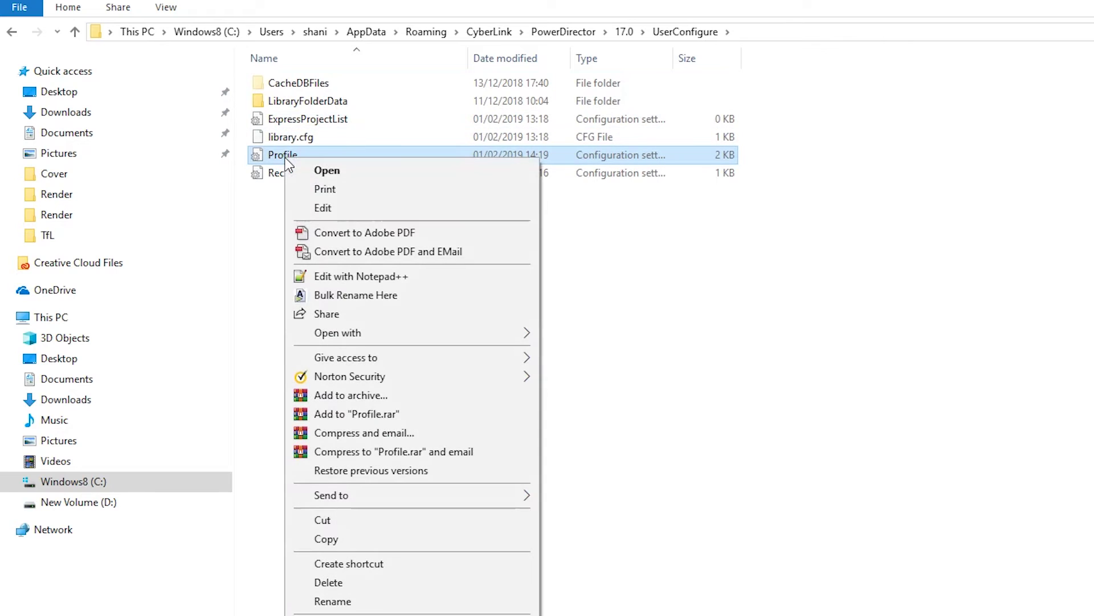
- Open Profile in Notepad and change Min BitRate from 75000000 to 120000000
click(321, 209)
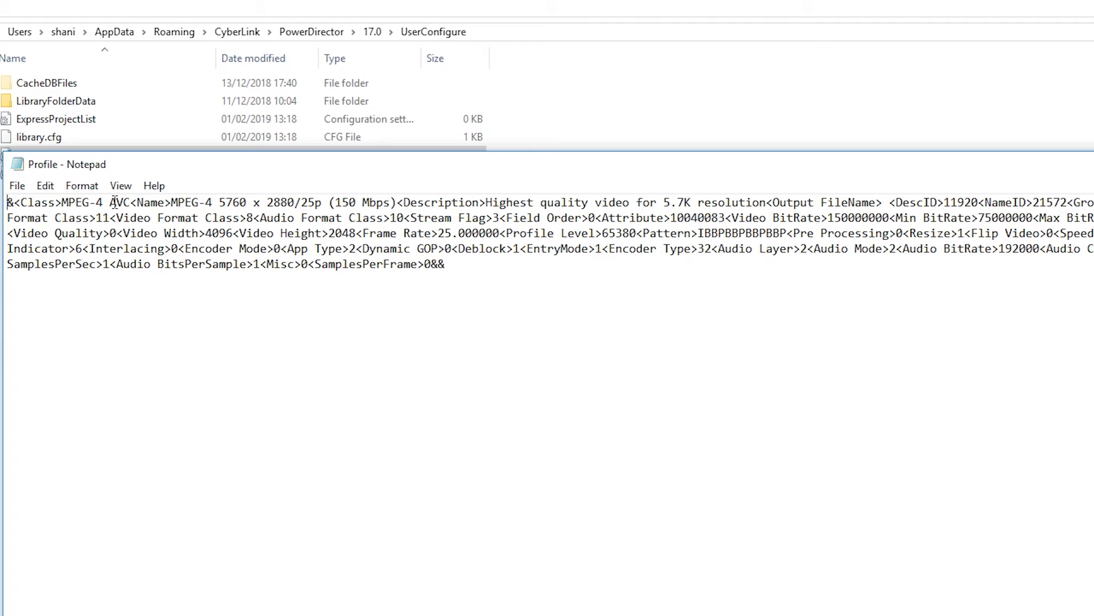
drag(132, 203, 398, 191)
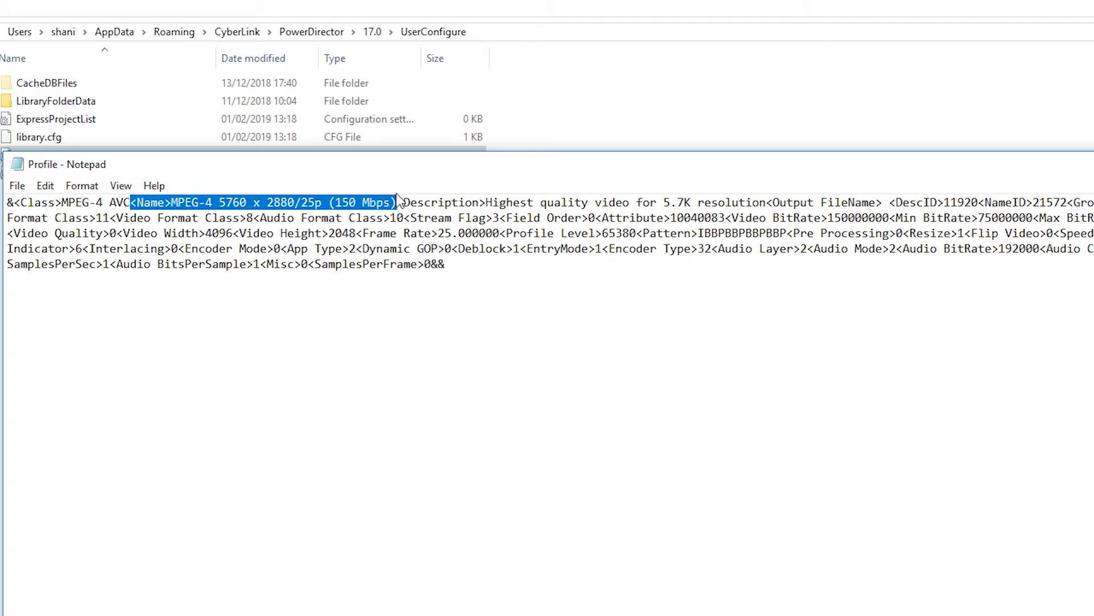
click(830, 218)
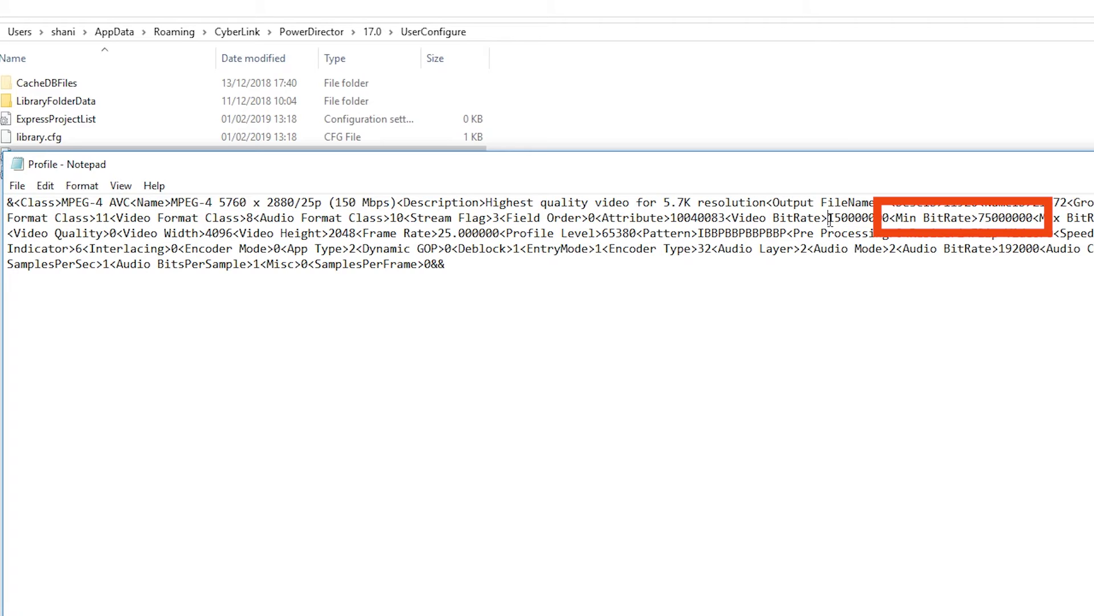
drag(979, 218, 993, 219)
text(120)
- Change Video Width to 5760 and Video Height to 2880, then save Profile
drag(206, 233, 233, 233)
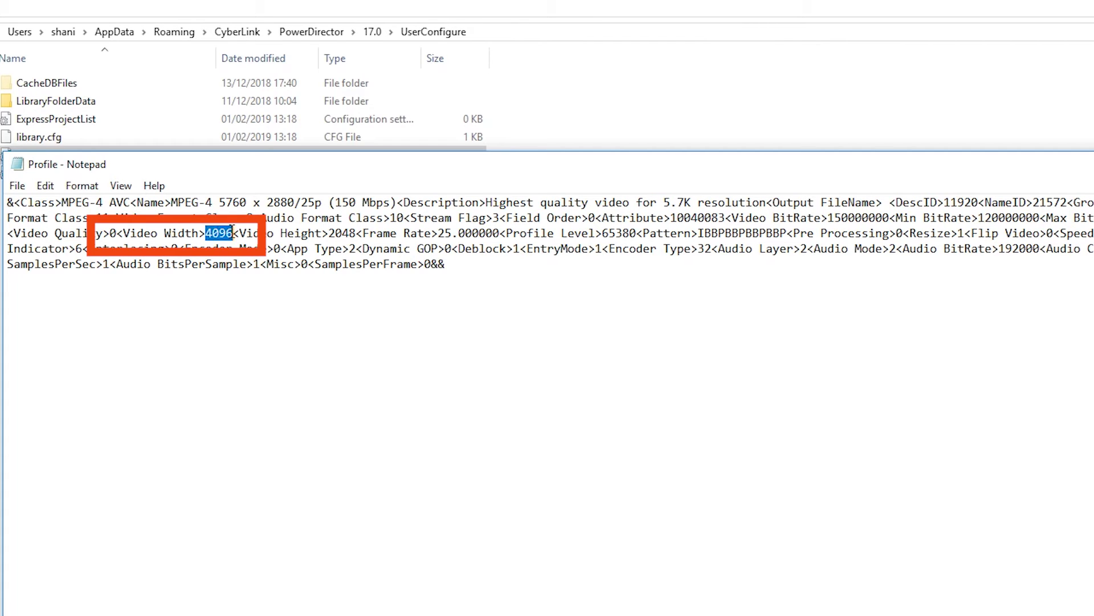
text(5760)
drag(335, 238, 357, 235)
text(880)
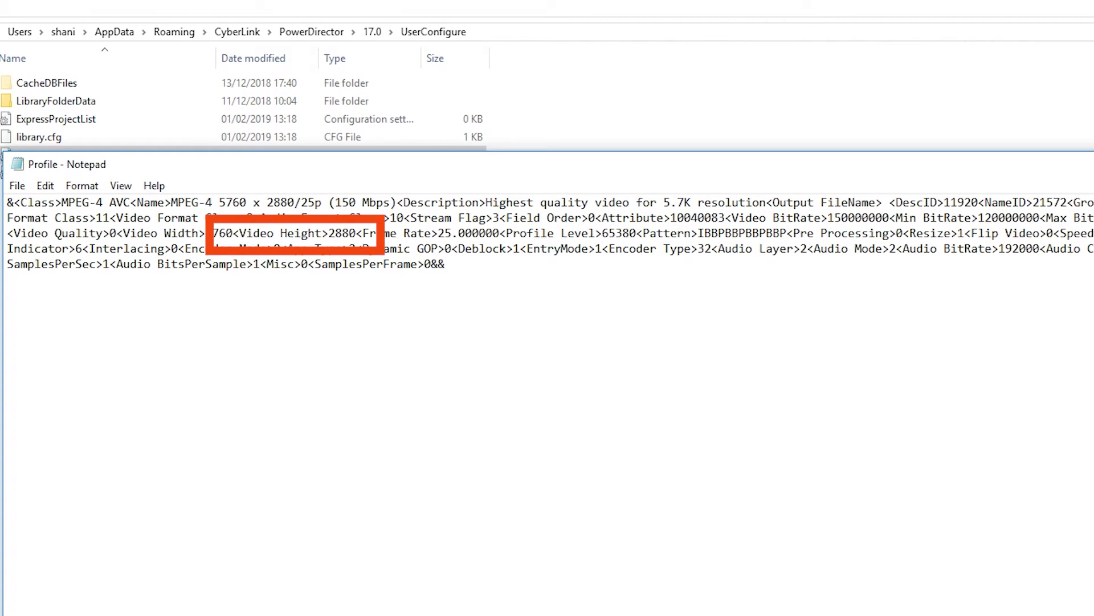
click(17, 186)
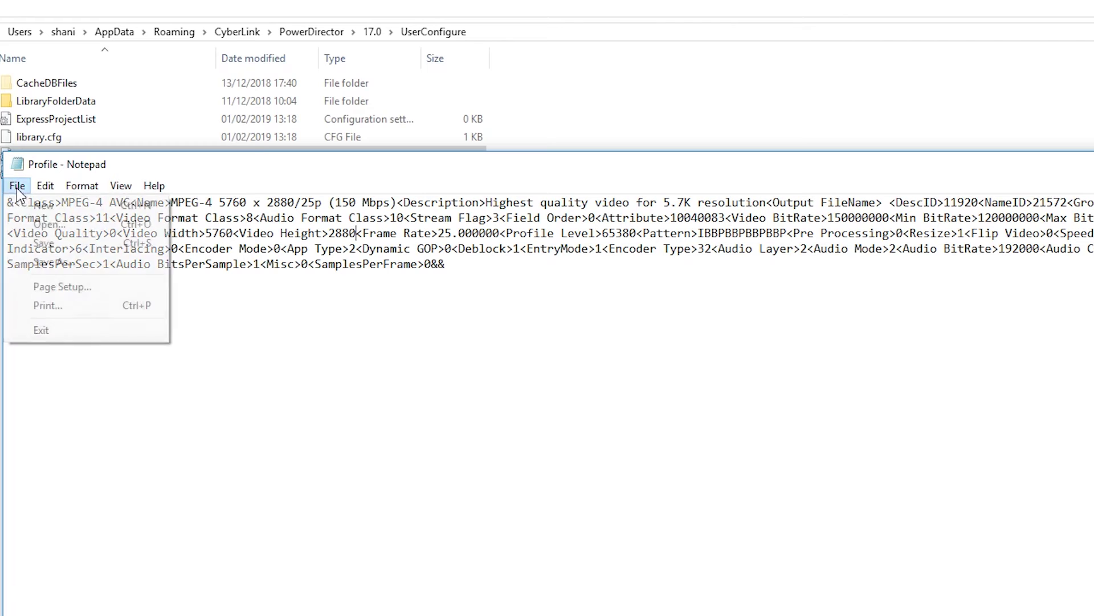
click(31, 241)
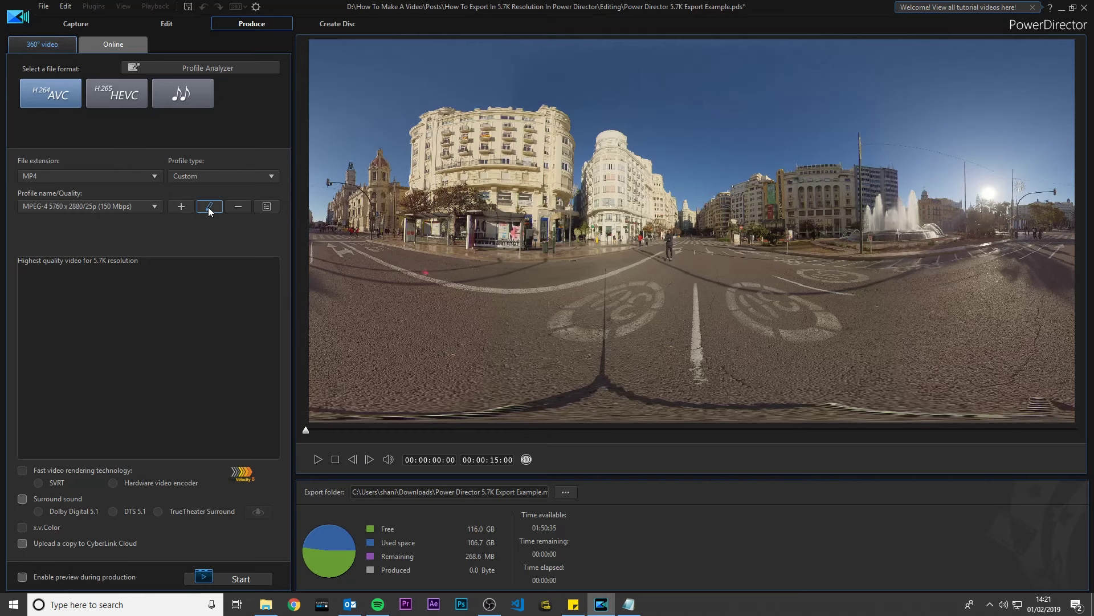
- Review the MPEG-4 5760 x 2880/25p profile's settings and keep them
click(209, 207)
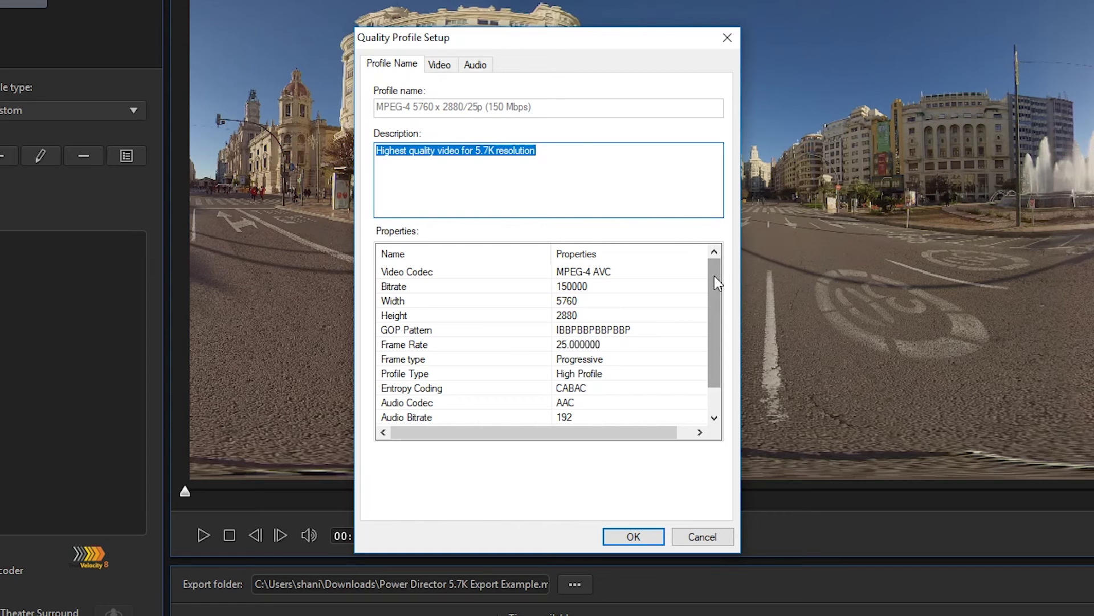
drag(715, 277, 722, 307)
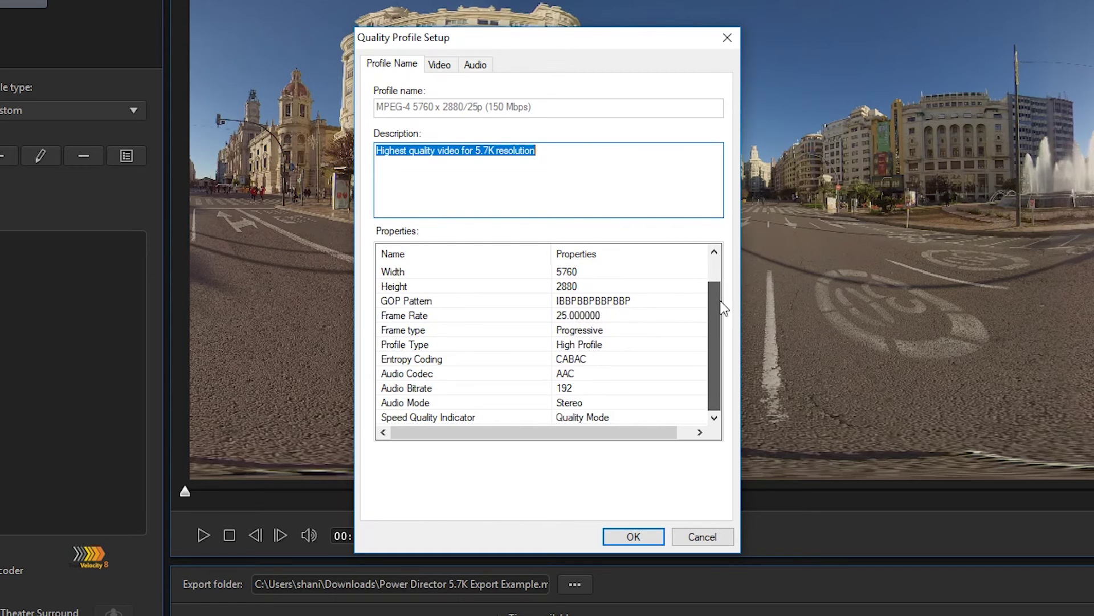
click(637, 534)
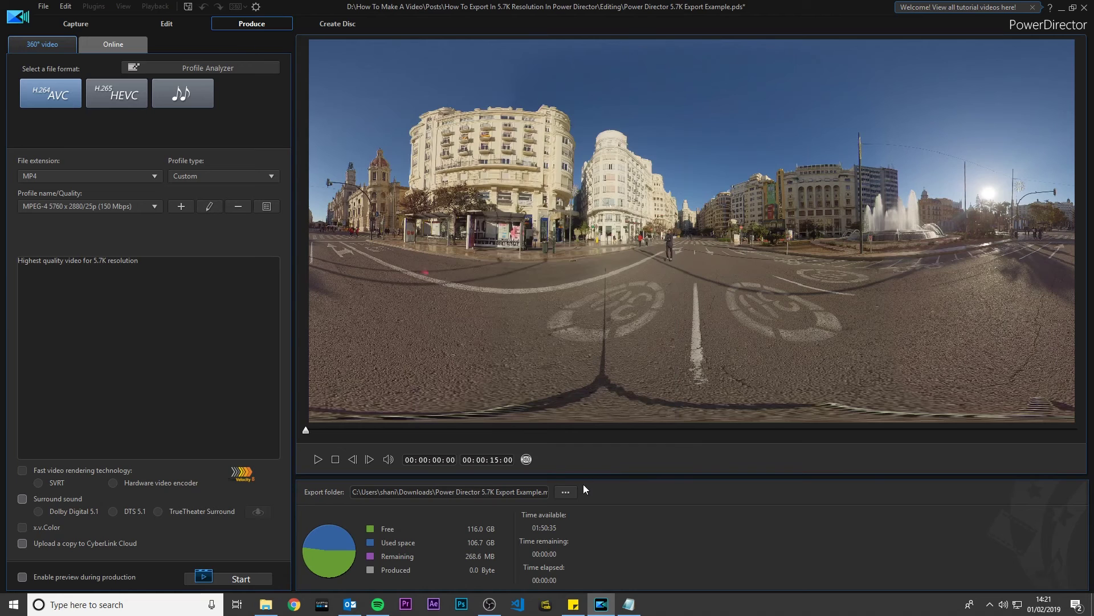
- Set the export folder to How To Make A Video > Render and start producing the video
click(566, 491)
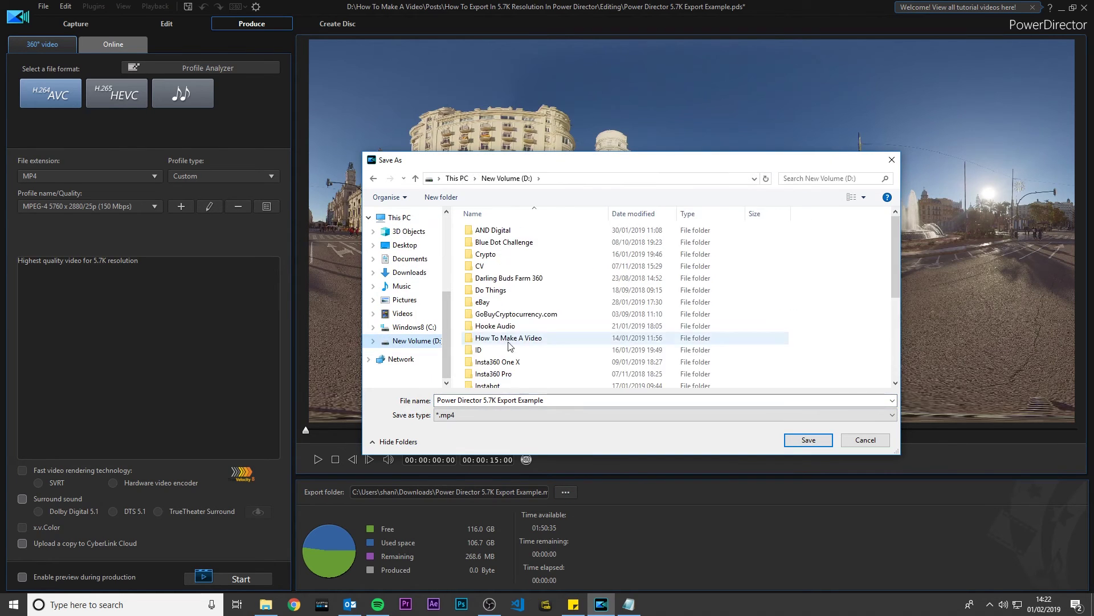
double_click(509, 338)
double_click(488, 262)
click(796, 440)
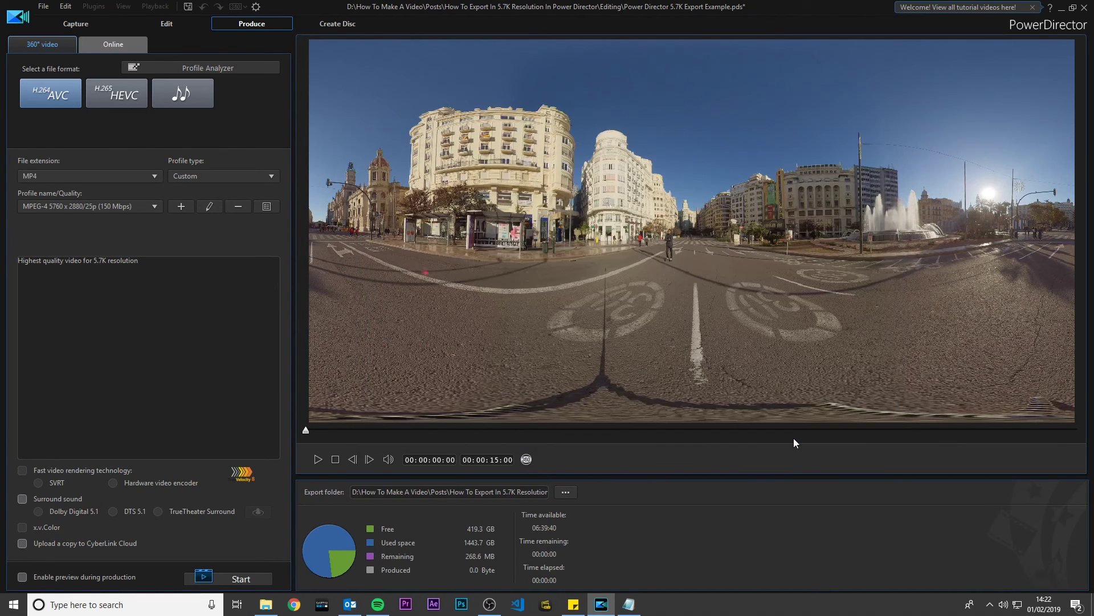
click(237, 579)
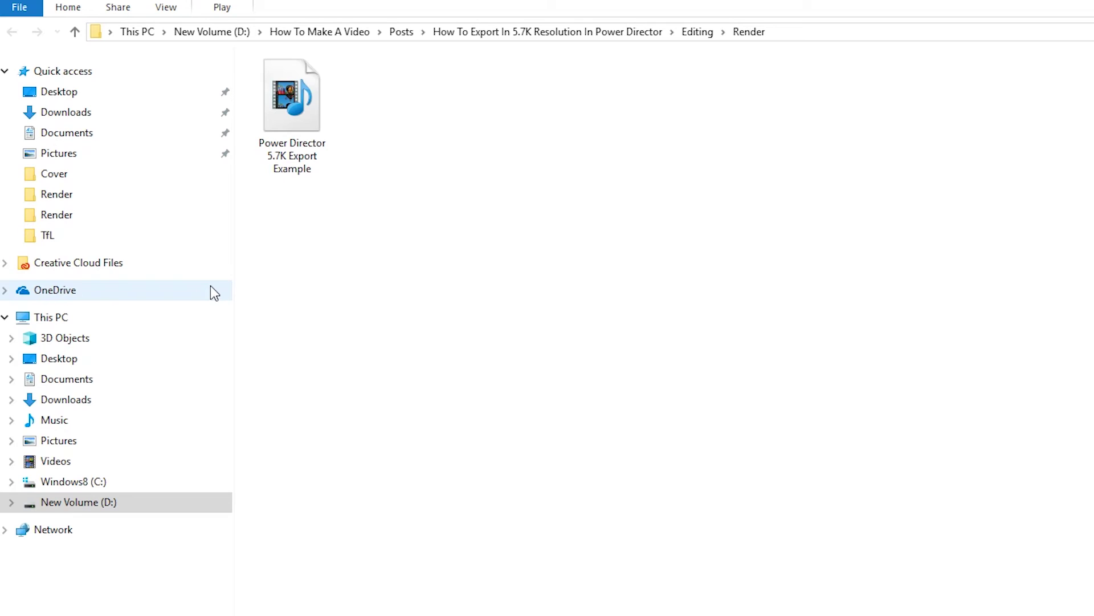
- Open the exported MP4's Properties Details tab to check its 5760 x 2880, 25 fps specs
right_click(287, 122)
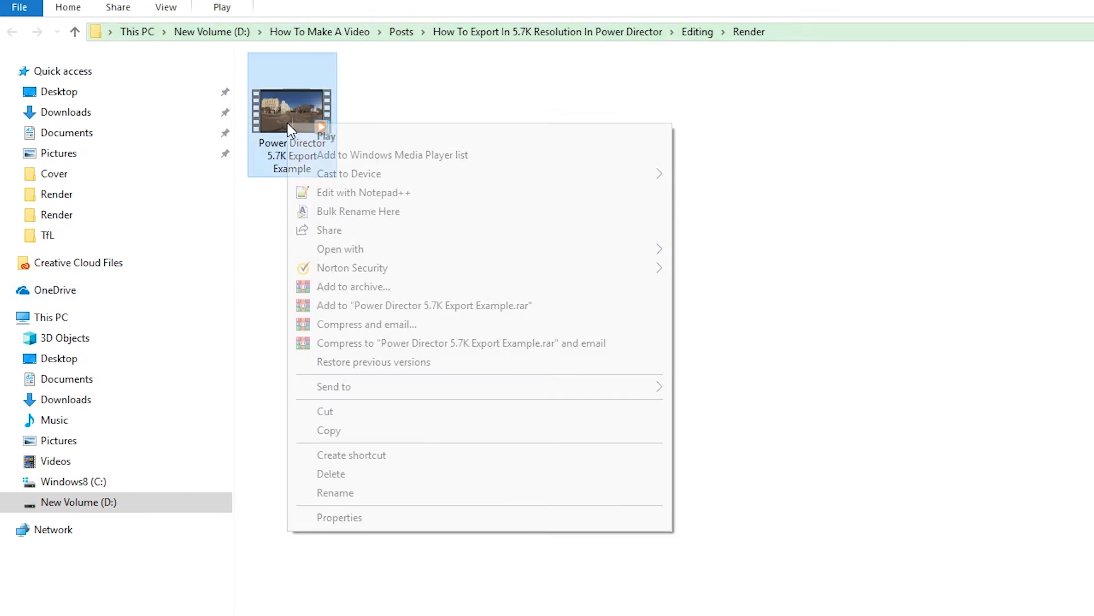
click(344, 517)
click(401, 169)
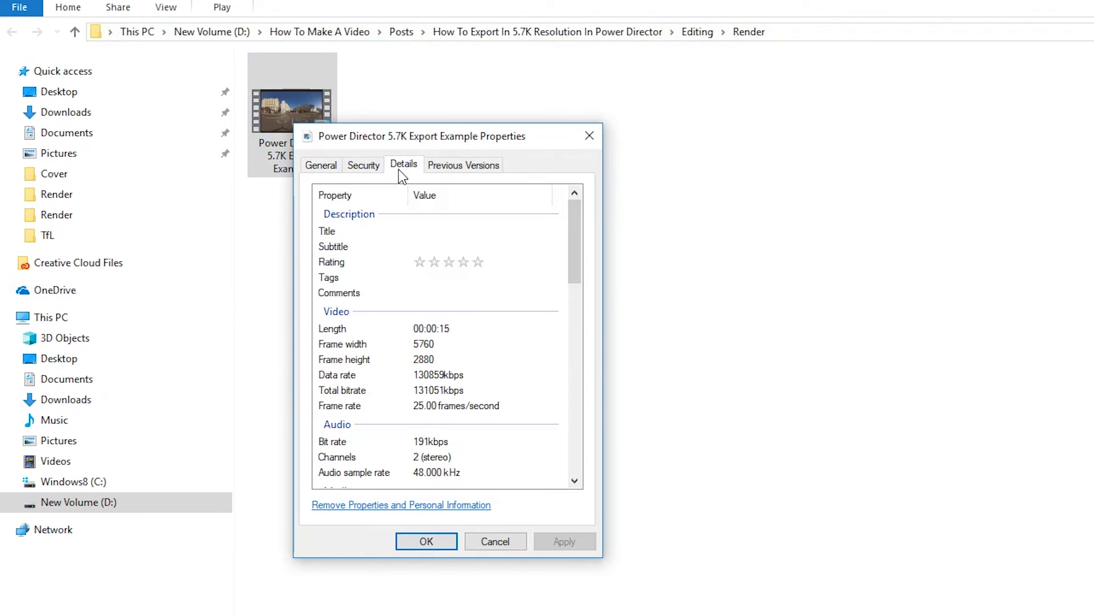
drag(576, 238, 576, 265)
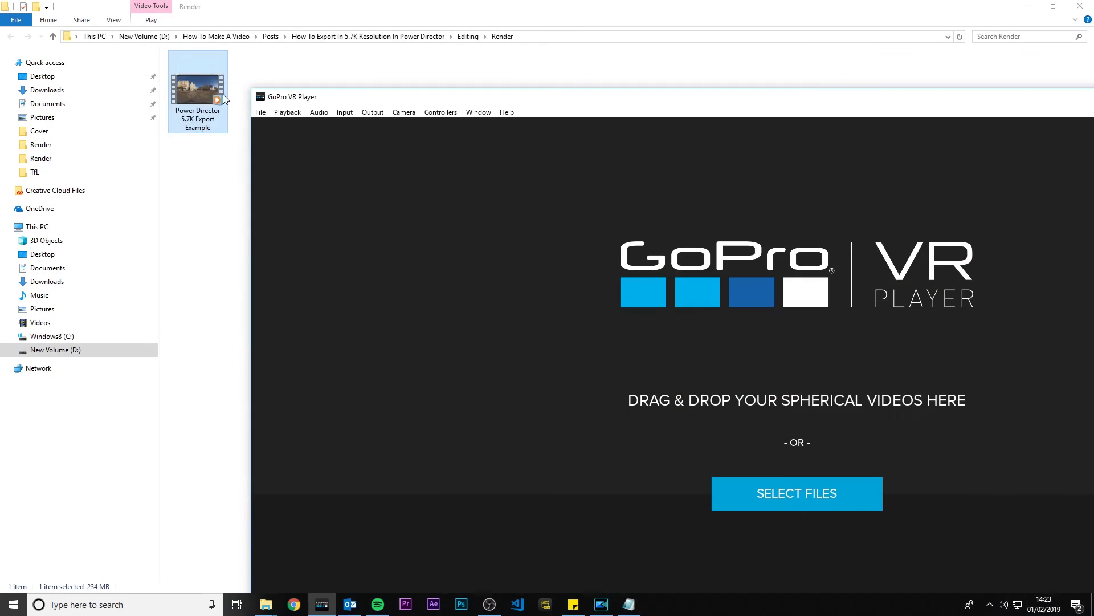
- Load the exported MP4 into GoPro VR Player and pan toward the fountain, sky and palace
drag(223, 94, 424, 183)
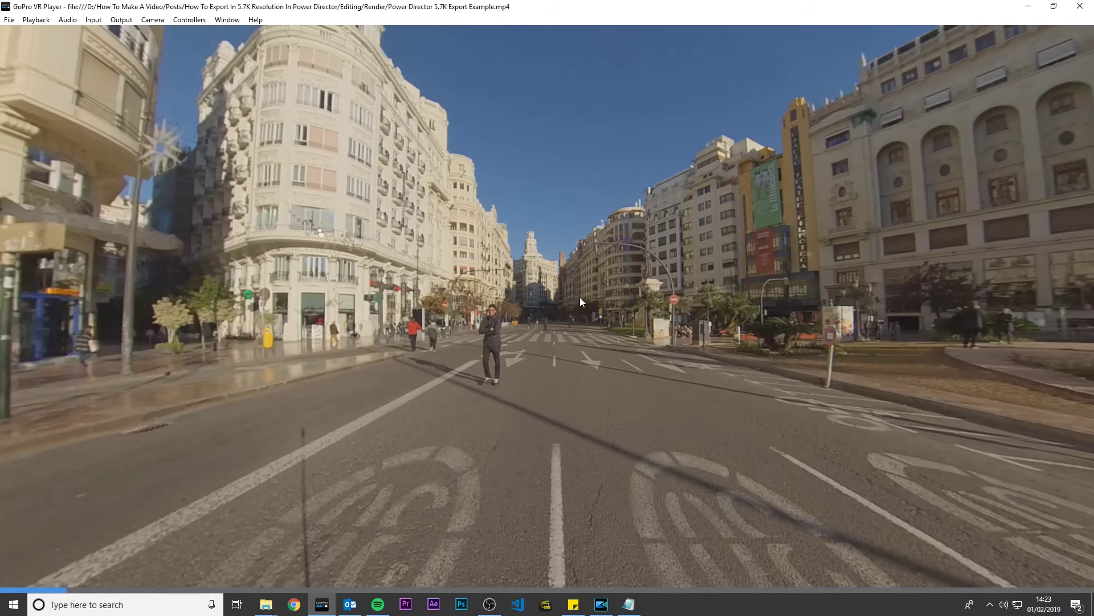
drag(579, 340, 461, 384)
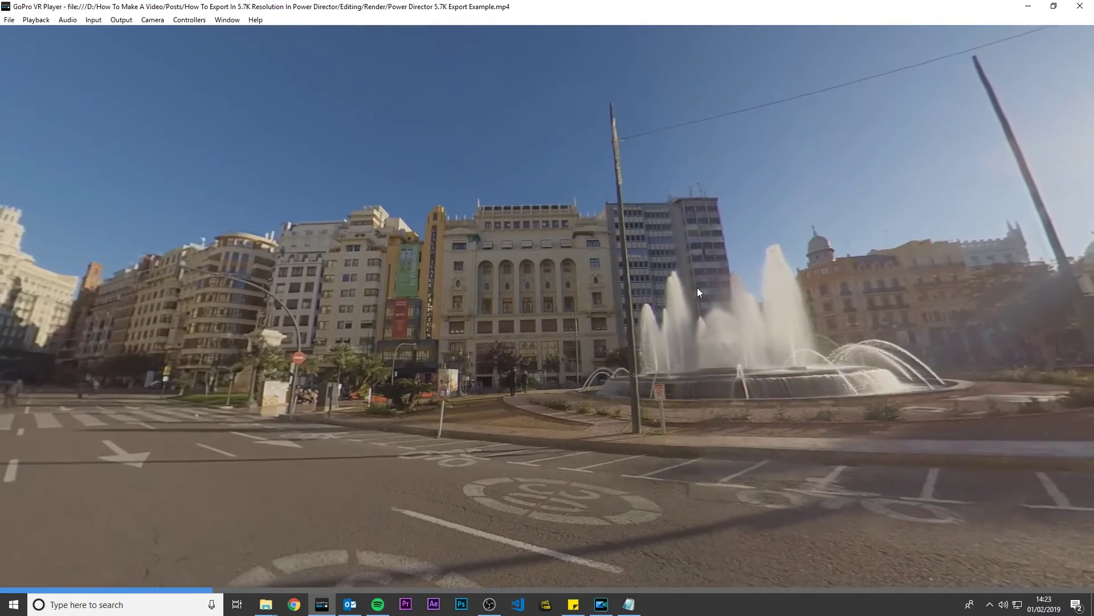
drag(696, 287, 556, 390)
drag(799, 368, 612, 364)
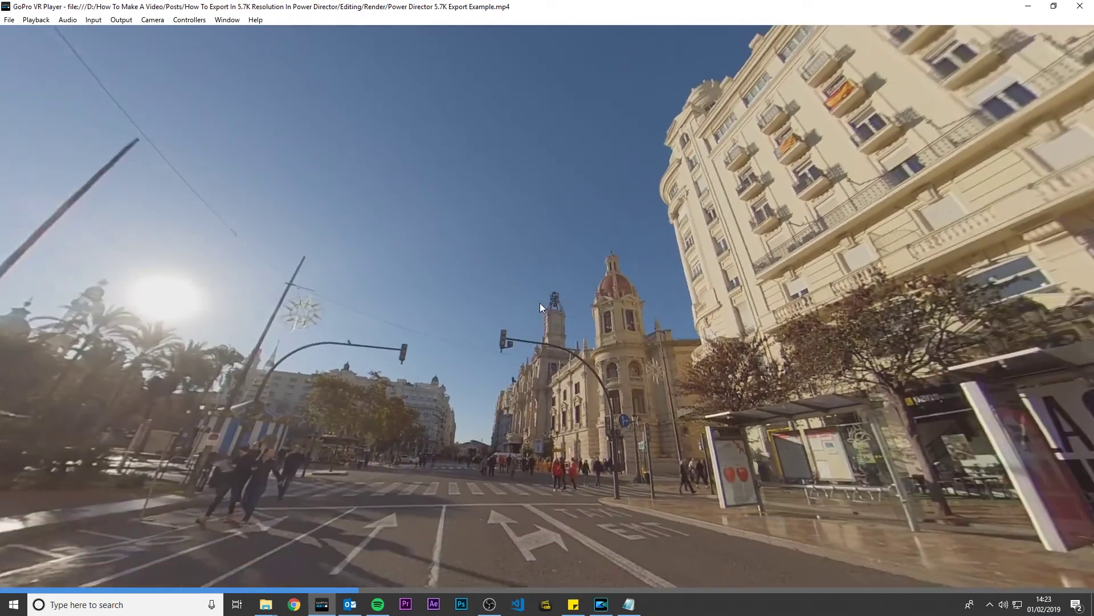